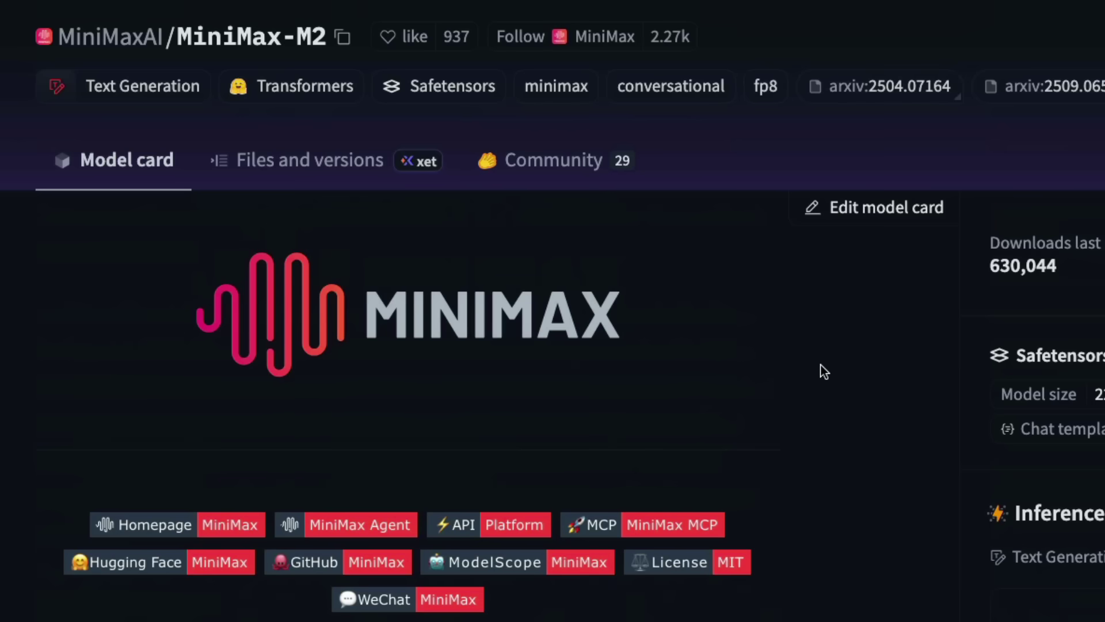
Scroll to the Meet MiniMax-M2 introduction and highlight '10 billion active parameters'
{"action": "scroll", "coordinate": [824, 371], "scroll_direction": "down", "scroll_amount": 2}
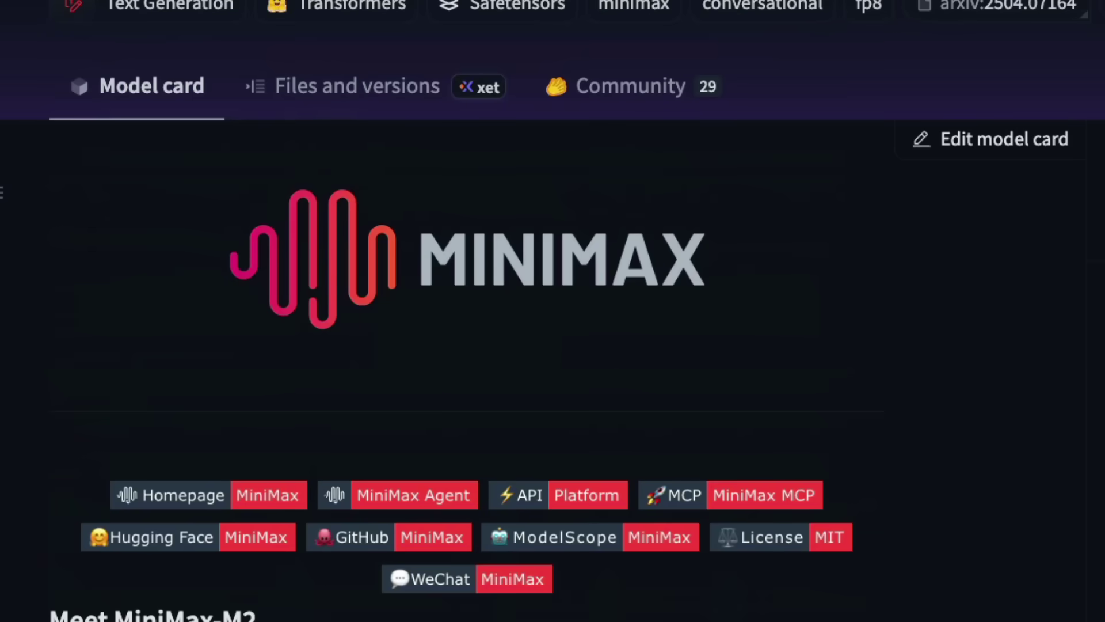
{"action": "scroll", "coordinate": [982, 486], "scroll_direction": "down", "scroll_amount": 6}
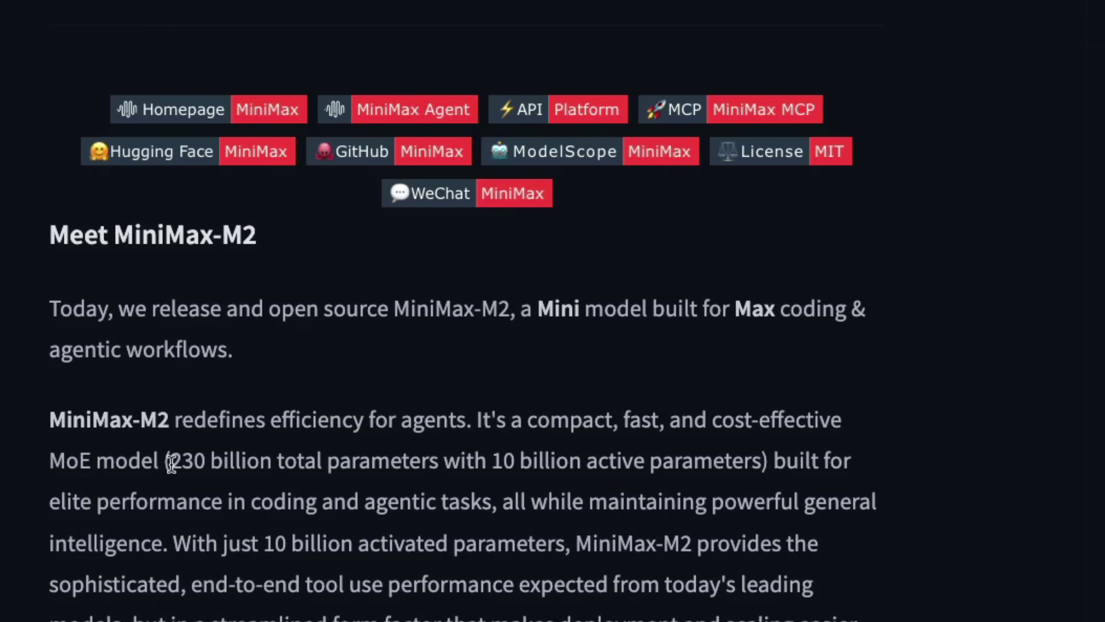
{"action": "left_click_drag", "start_coordinate": [170, 463], "coordinate": [781, 457]}
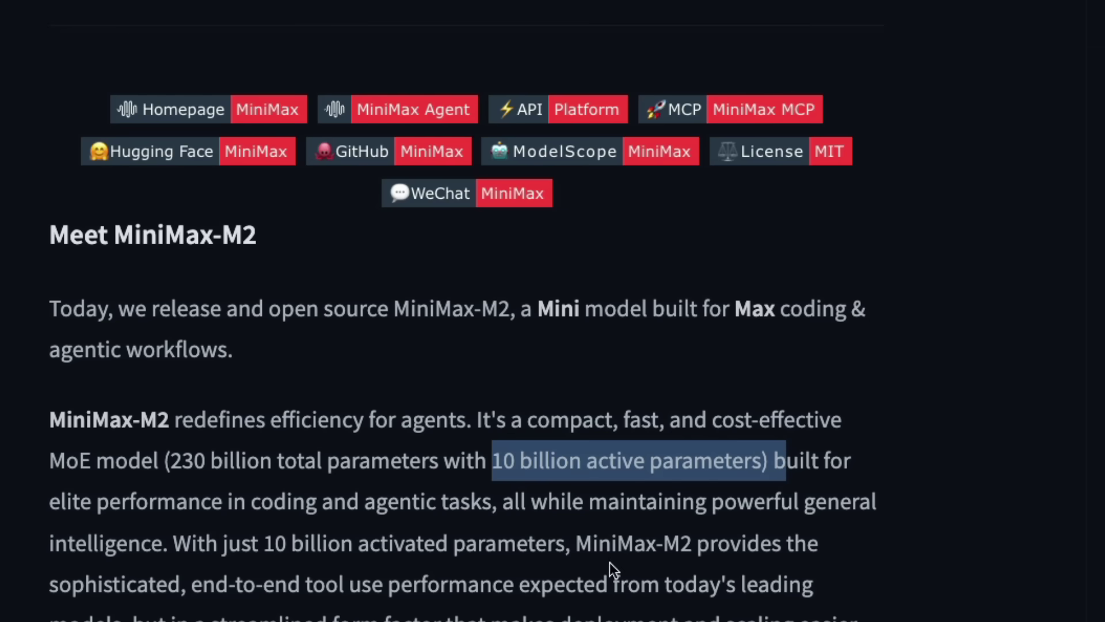
Scroll the MiniMax M2 article down toward the Intelligence vs. Price chart
{"action": "scroll", "coordinate": [609, 563], "scroll_direction": "down", "scroll_amount": 15}
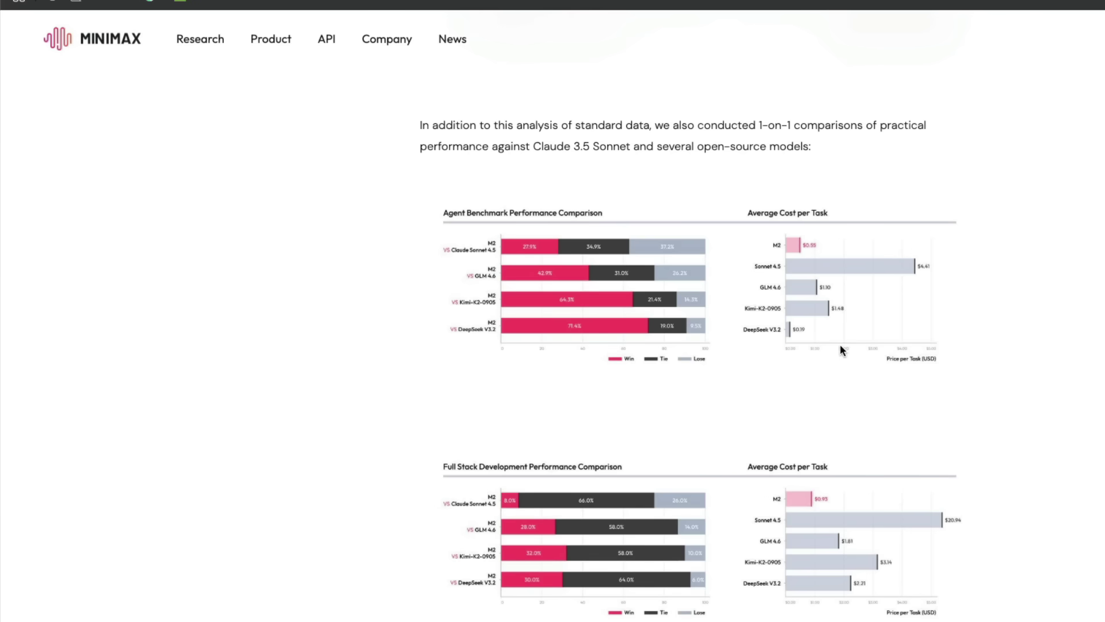
Scroll the article back up to the output-speed versus price chart
{"action": "scroll", "coordinate": [432, 30], "scroll_direction": "up", "scroll_amount": 5}
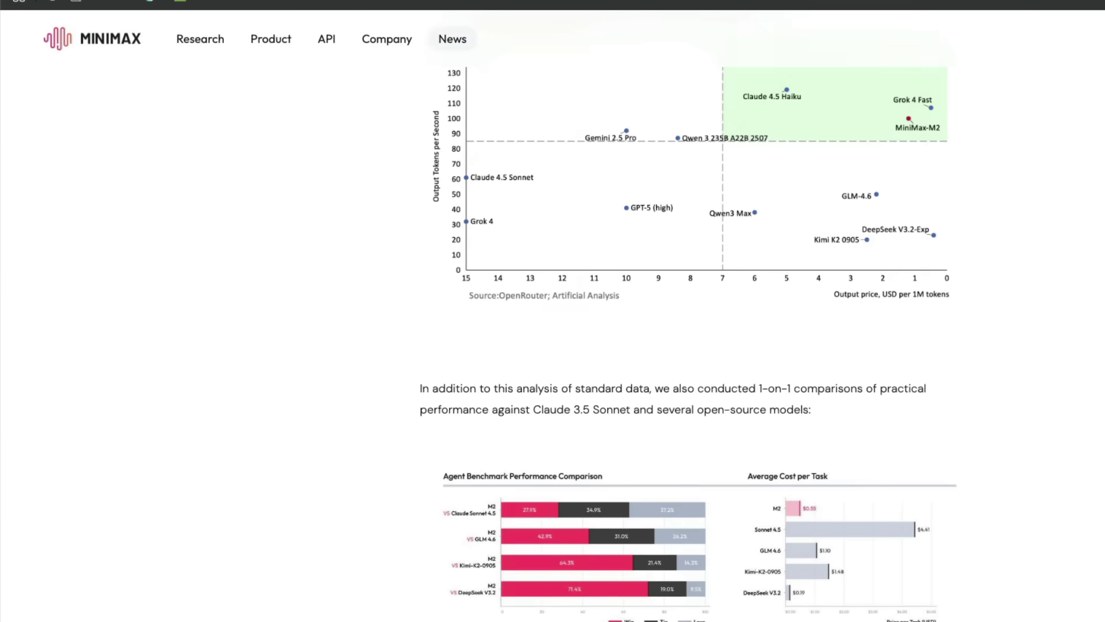
Open the Xbox controller task and highlight its 'design a svg of an xbox controller' prompt
{"action": "left_click", "coordinate": [454, 41]}
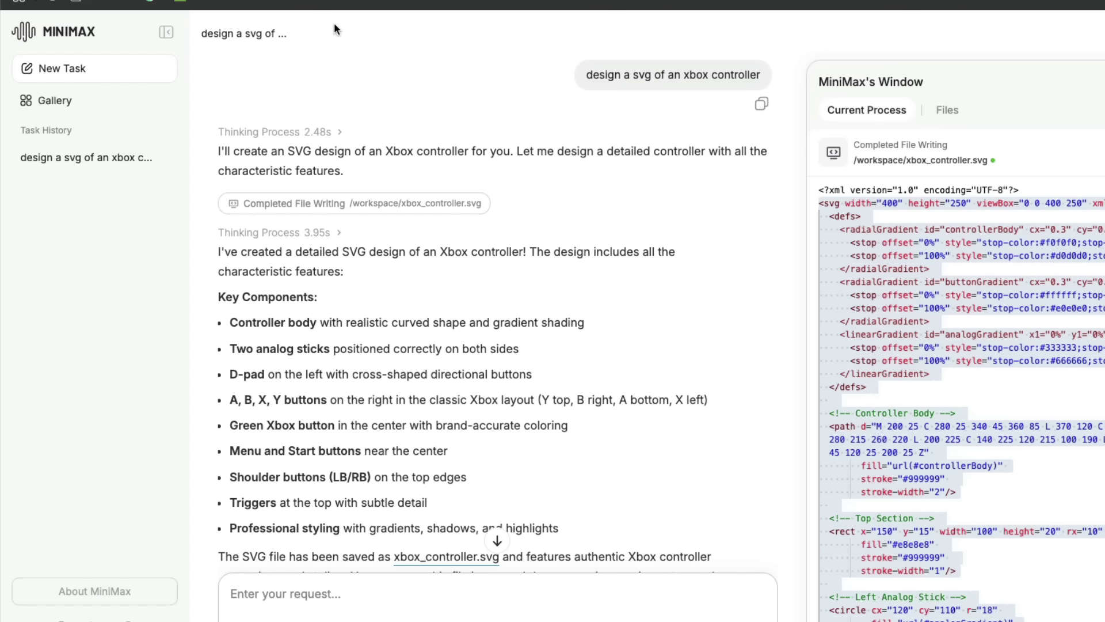
{"action": "left_click_drag", "start_coordinate": [586, 75], "coordinate": [749, 74]}
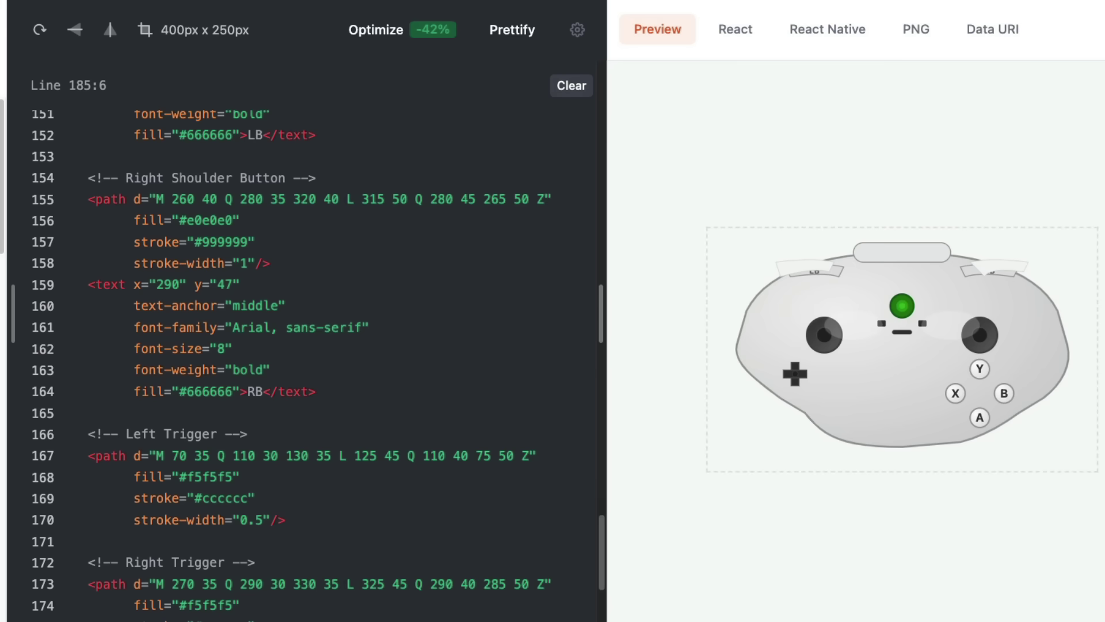
Pan the Xbox controller preview in SVG Viewer up and to the left
{"action": "left_click_drag", "start_coordinate": [1045, 457], "coordinate": [981, 415]}
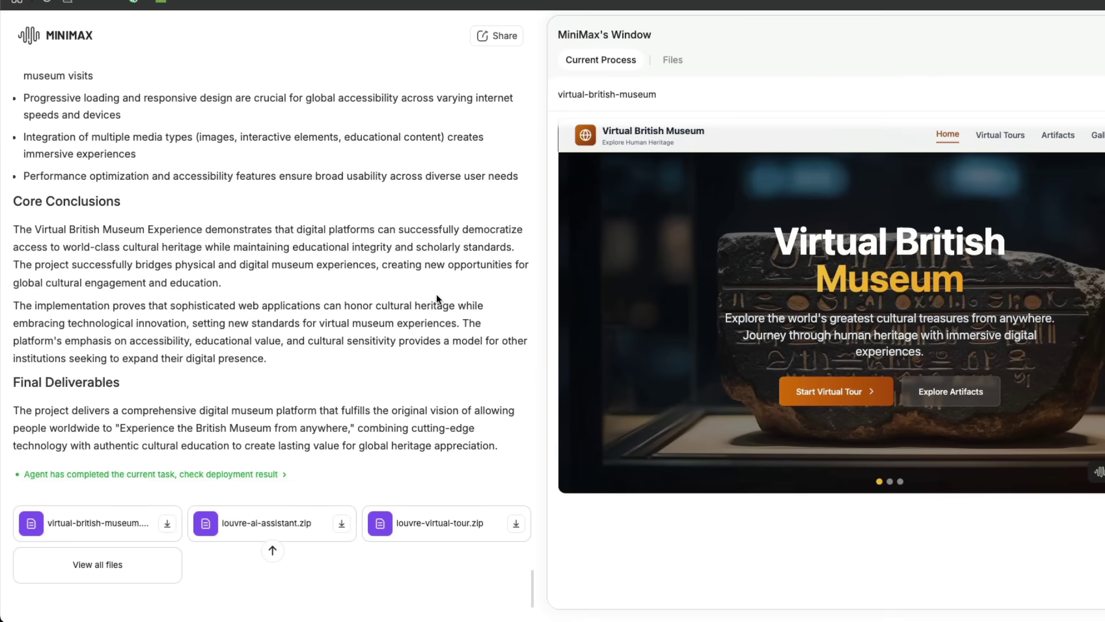
Highlight the British Museum prompt and start the virtual tour in the site preview
{"action": "scroll", "coordinate": [462, 298], "scroll_direction": "up", "scroll_amount": 20}
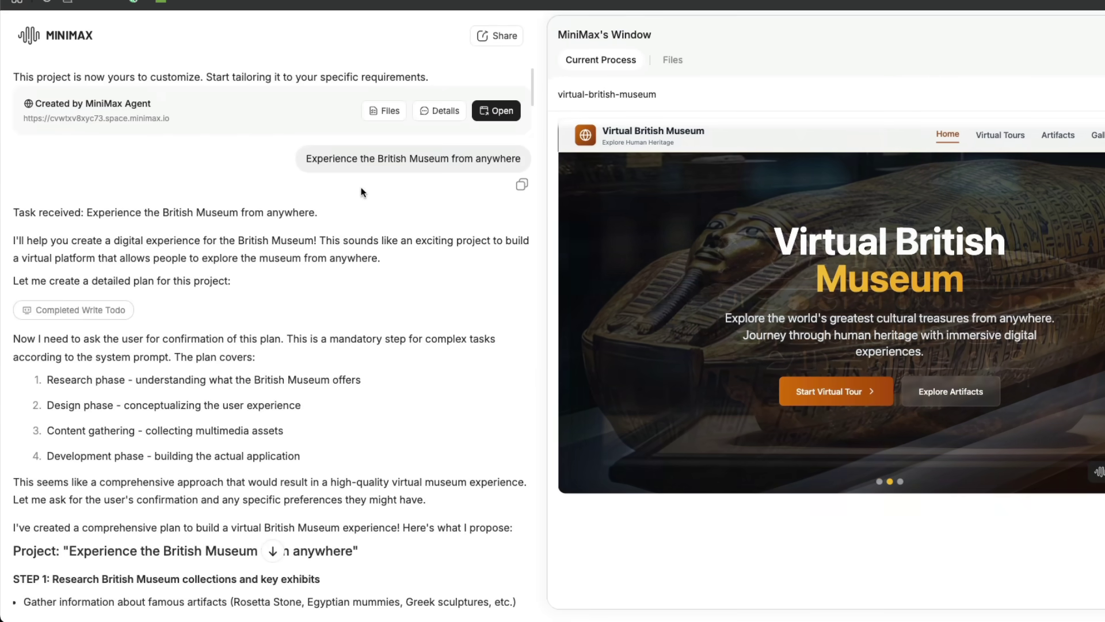
{"action": "left_click_drag", "start_coordinate": [307, 158], "coordinate": [521, 159]}
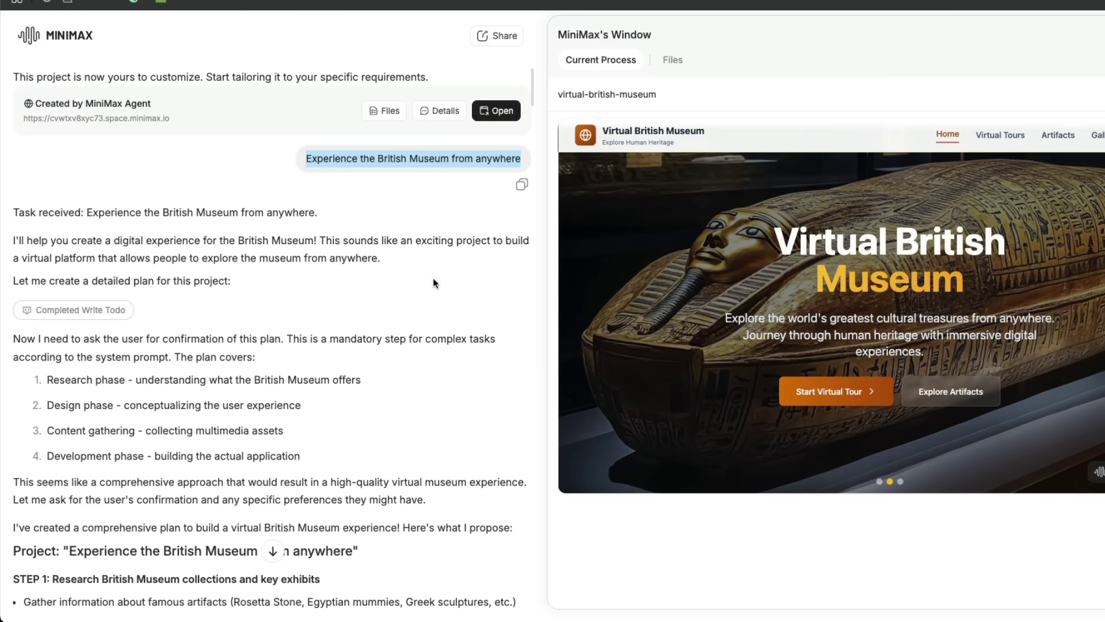
{"action": "left_click", "coordinate": [836, 390]}
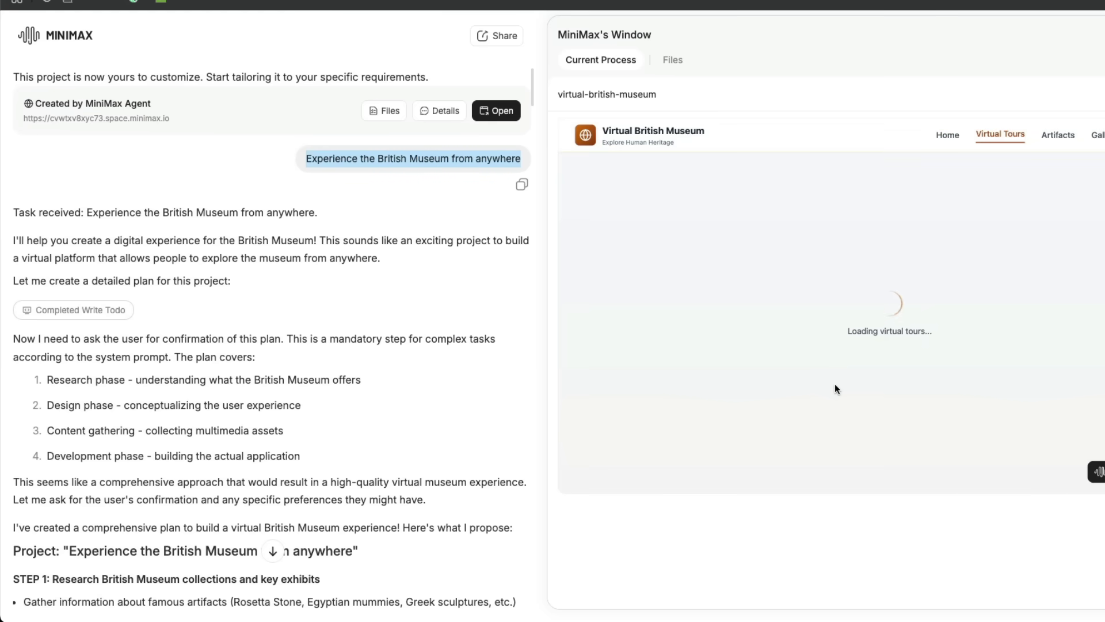
Scroll the chat down to the virtual-british-museum project card
{"action": "scroll", "coordinate": [781, 388], "scroll_direction": "down", "scroll_amount": 3}
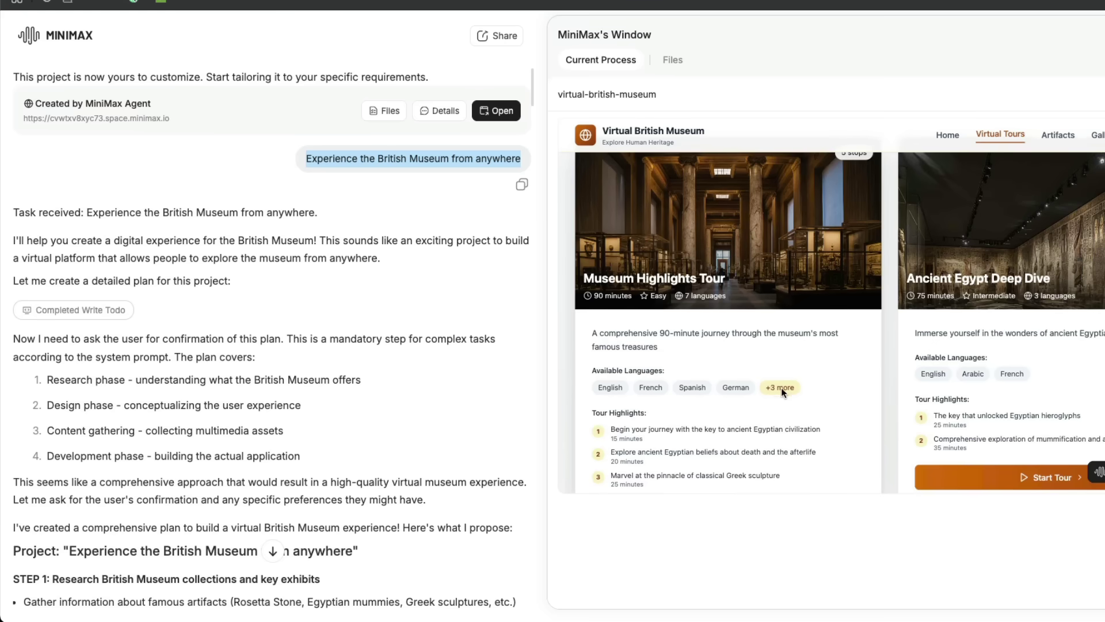
{"action": "scroll", "coordinate": [337, 370], "scroll_direction": "down", "scroll_amount": 10}
{"action": "scroll", "coordinate": [337, 370], "scroll_direction": "down", "scroll_amount": 20}
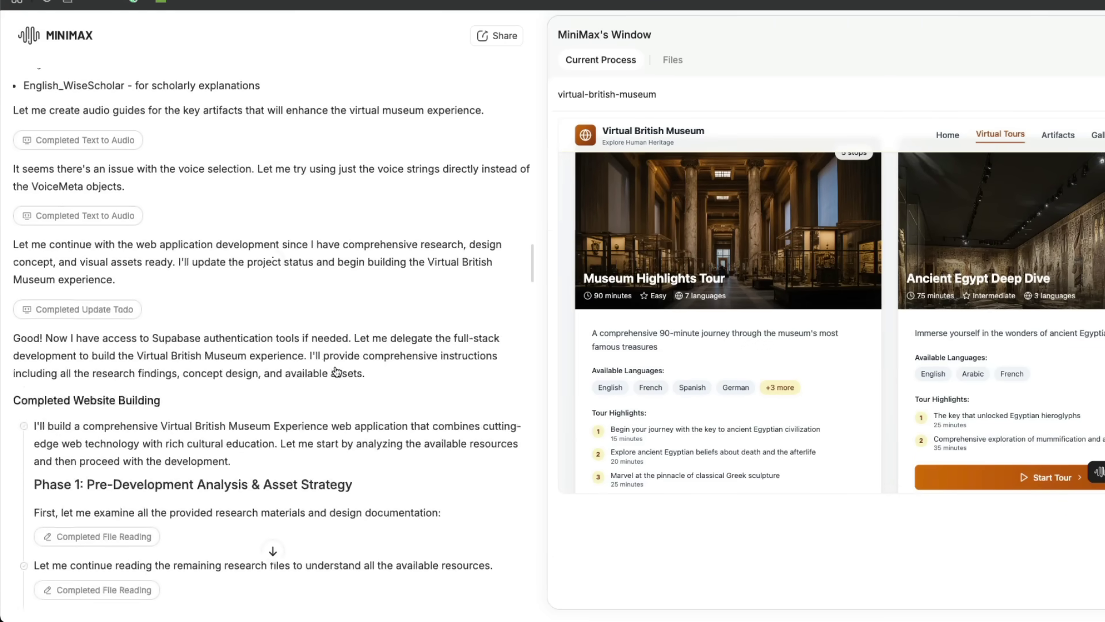
{"action": "scroll", "coordinate": [336, 370], "scroll_direction": "down", "scroll_amount": 20}
{"action": "scroll", "coordinate": [336, 370], "scroll_direction": "up", "scroll_amount": 15}
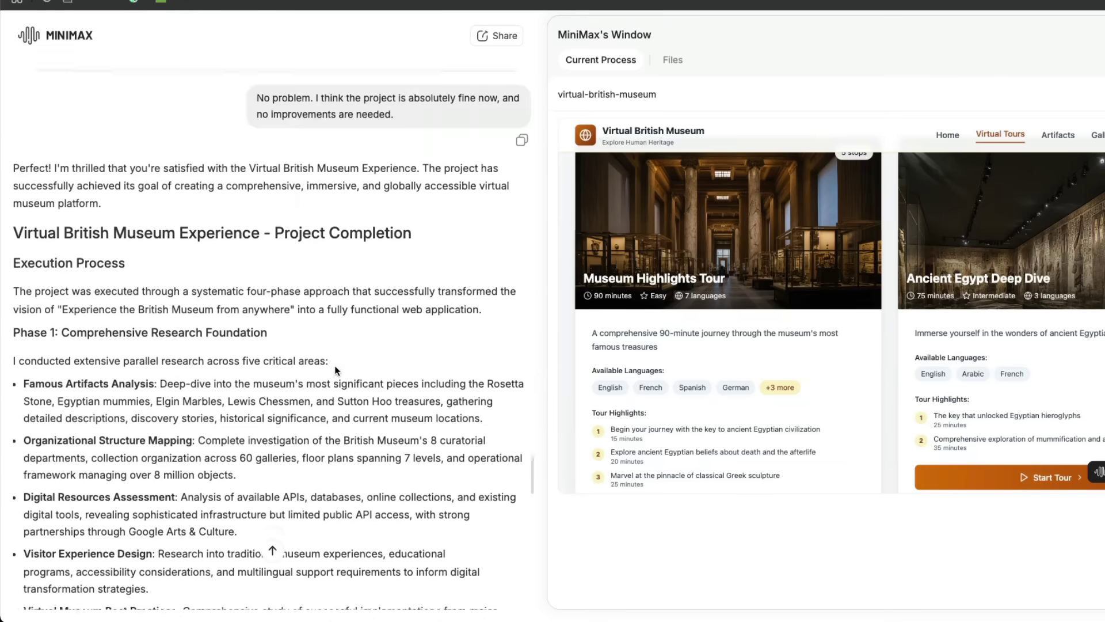
{"action": "scroll", "coordinate": [337, 370], "scroll_direction": "up", "scroll_amount": 10}
{"action": "scroll", "coordinate": [362, 419], "scroll_direction": "down", "scroll_amount": 4}
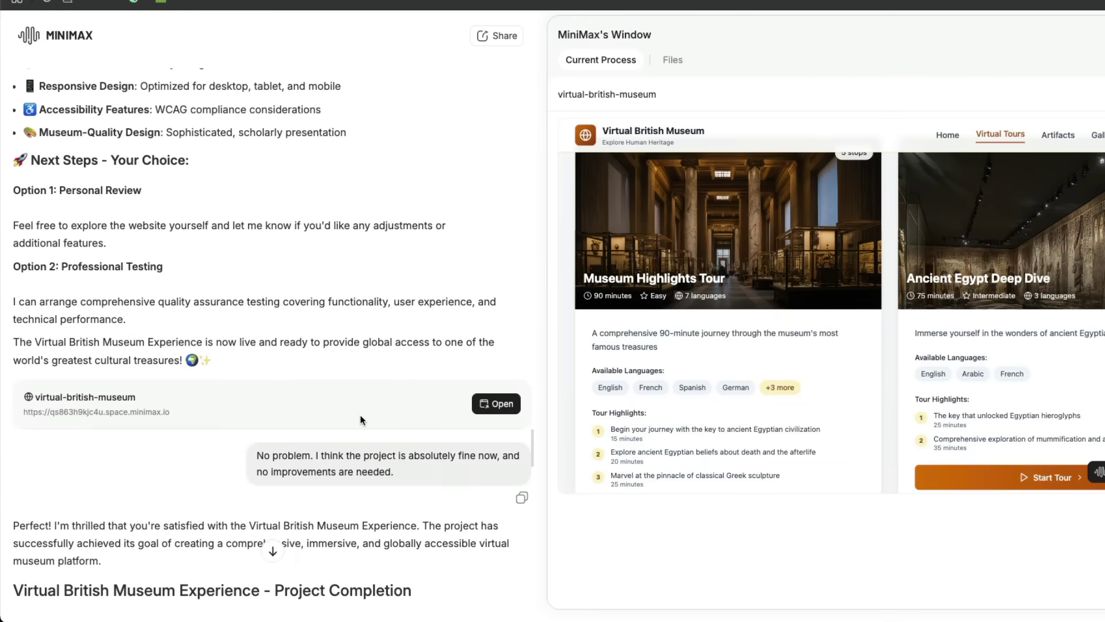
Open the deployed Virtual British Museum site and start its virtual tour
{"action": "left_click", "coordinate": [495, 406]}
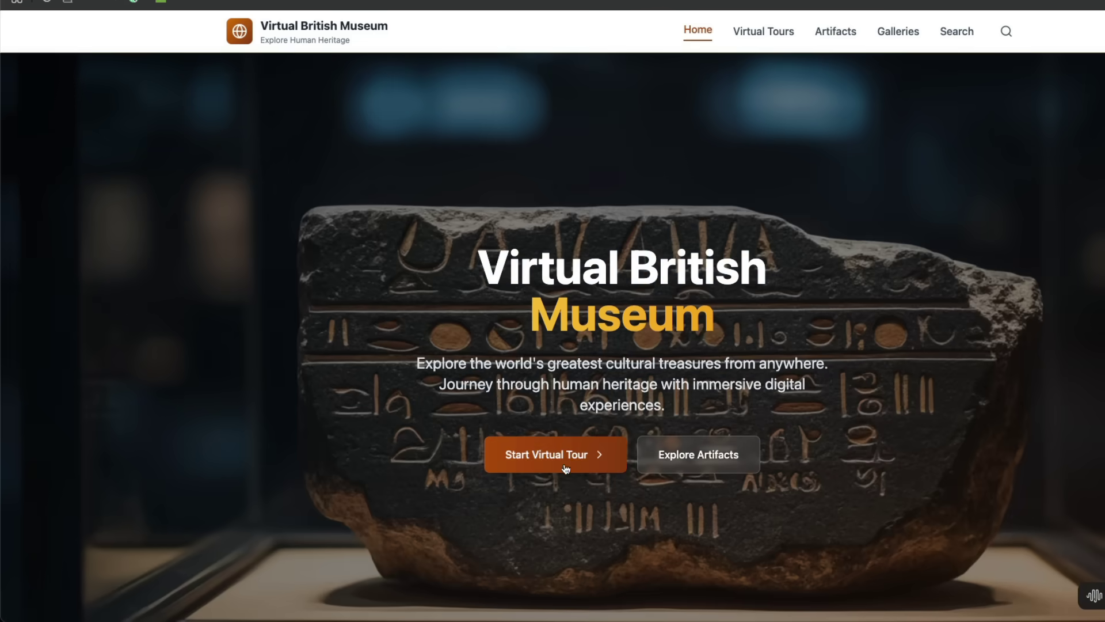
{"action": "left_click", "coordinate": [566, 458]}
{"action": "scroll", "coordinate": [348, 414], "scroll_direction": "down", "scroll_amount": 1}
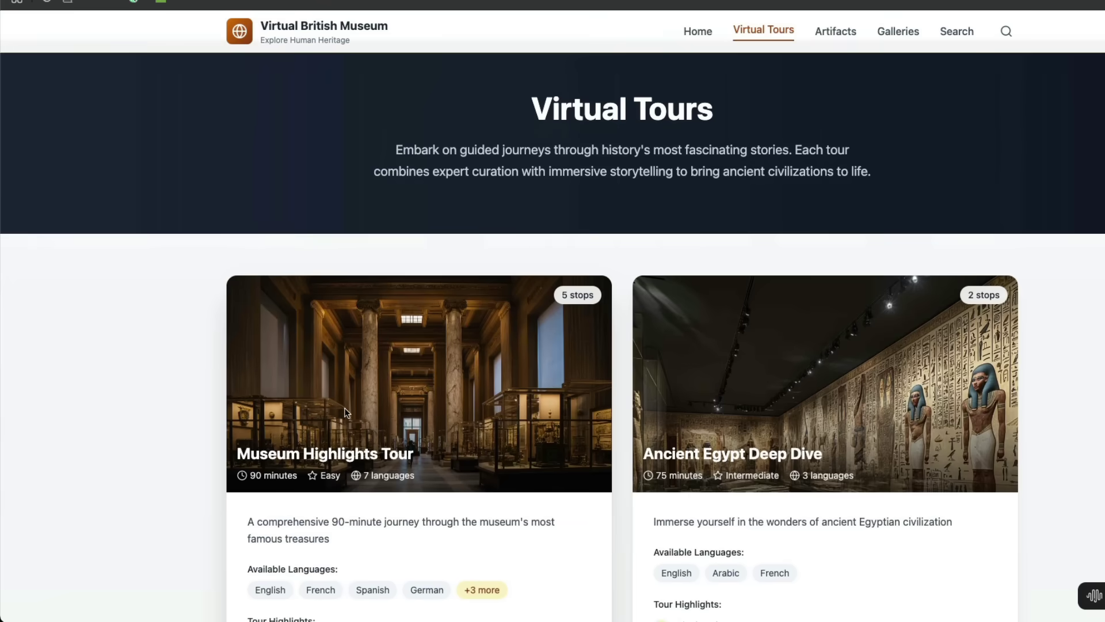
{"action": "scroll", "coordinate": [565, 423], "scroll_direction": "down", "scroll_amount": 6}
Begin the Museum Highlights Tour and browse through its tour stops
{"action": "left_click", "coordinate": [552, 332]}
{"action": "scroll", "coordinate": [512, 385], "scroll_direction": "down", "scroll_amount": 5}
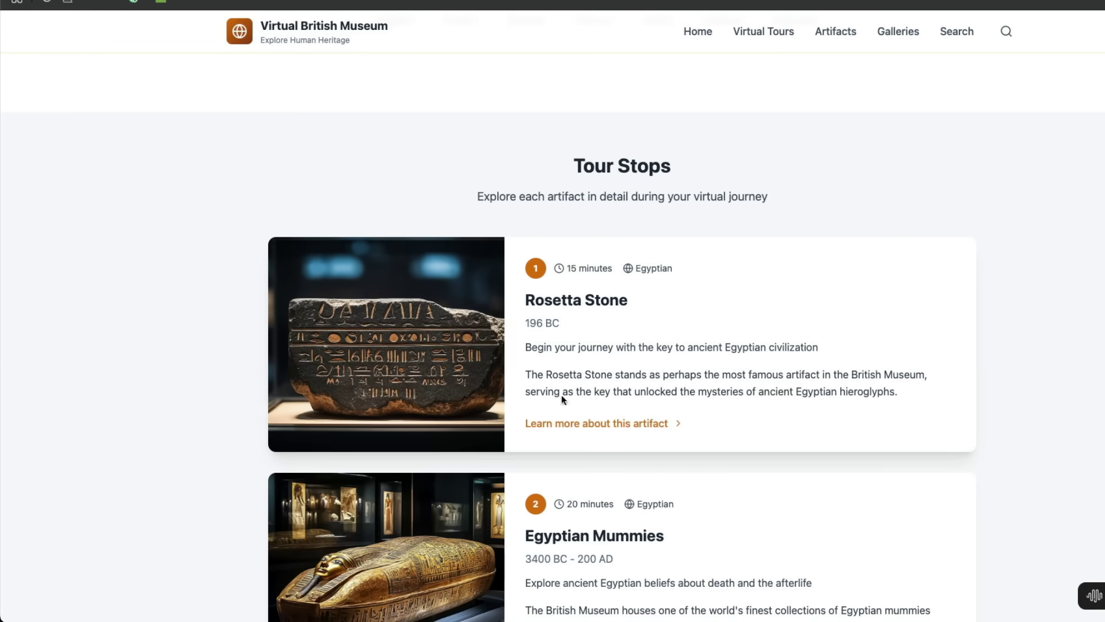
{"action": "scroll", "coordinate": [455, 406], "scroll_direction": "down", "scroll_amount": 4}
{"action": "scroll", "coordinate": [457, 406], "scroll_direction": "up", "scroll_amount": 7}
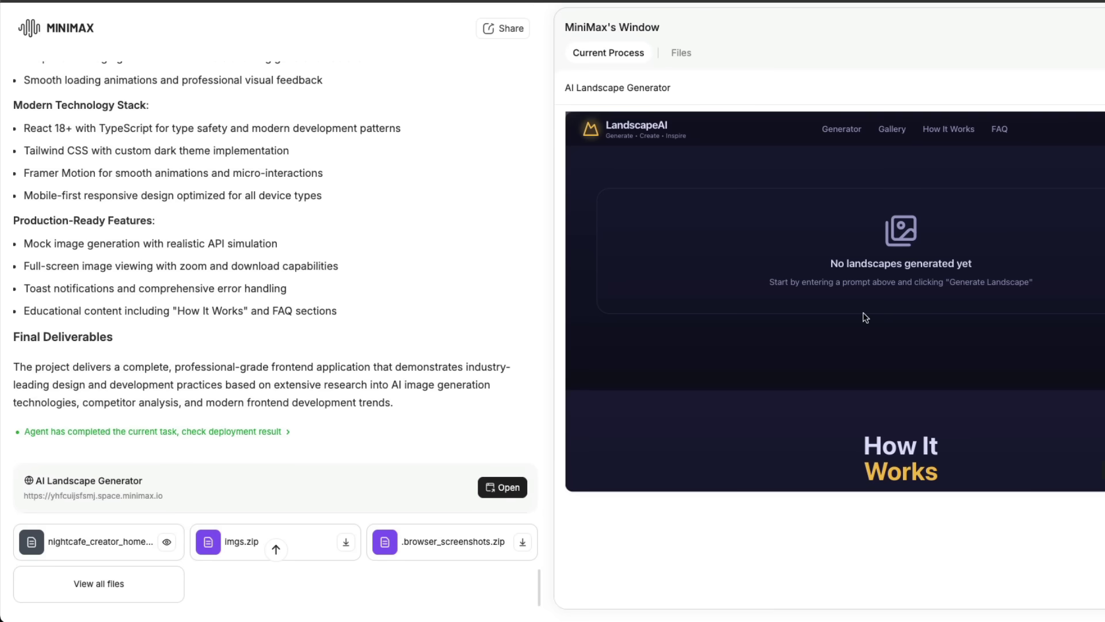
{"action": "scroll", "coordinate": [862, 312], "scroll_direction": "up", "scroll_amount": 5}
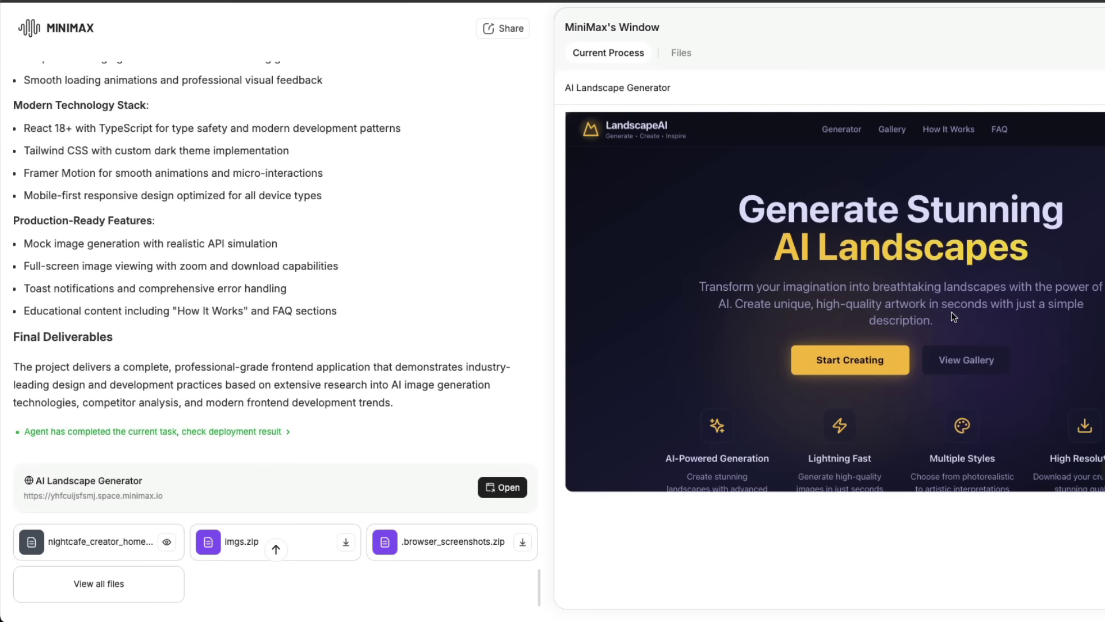
Scroll through the LandscapeAI 'Generate Stunning AI Landscapes' site preview
{"action": "scroll", "coordinate": [874, 264], "scroll_direction": "down", "scroll_amount": 2}
{"action": "scroll", "coordinate": [872, 260], "scroll_direction": "down", "scroll_amount": 1}
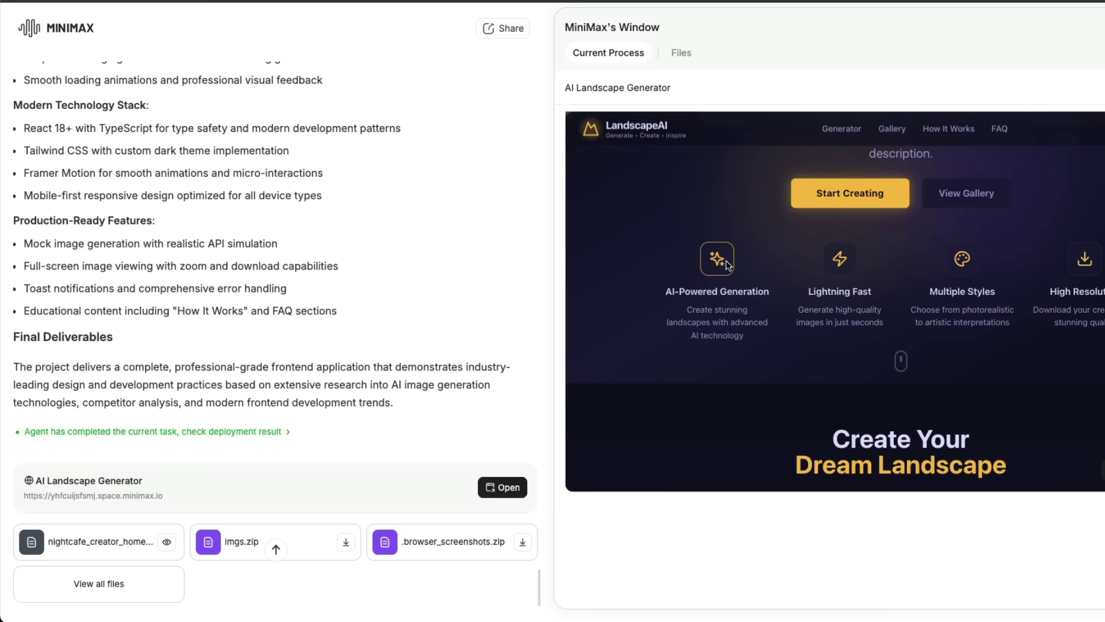
{"action": "scroll", "coordinate": [766, 297], "scroll_direction": "up", "scroll_amount": 1}
{"action": "scroll", "coordinate": [766, 298], "scroll_direction": "up", "scroll_amount": 3}
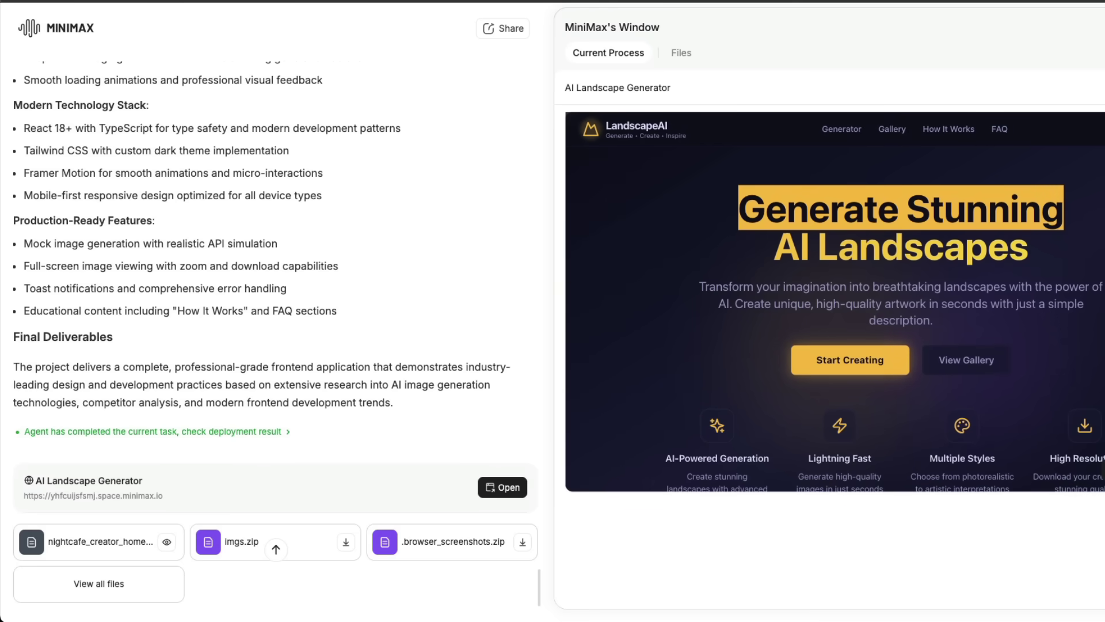
{"action": "scroll", "coordinate": [1038, 265], "scroll_direction": "down", "scroll_amount": 10}
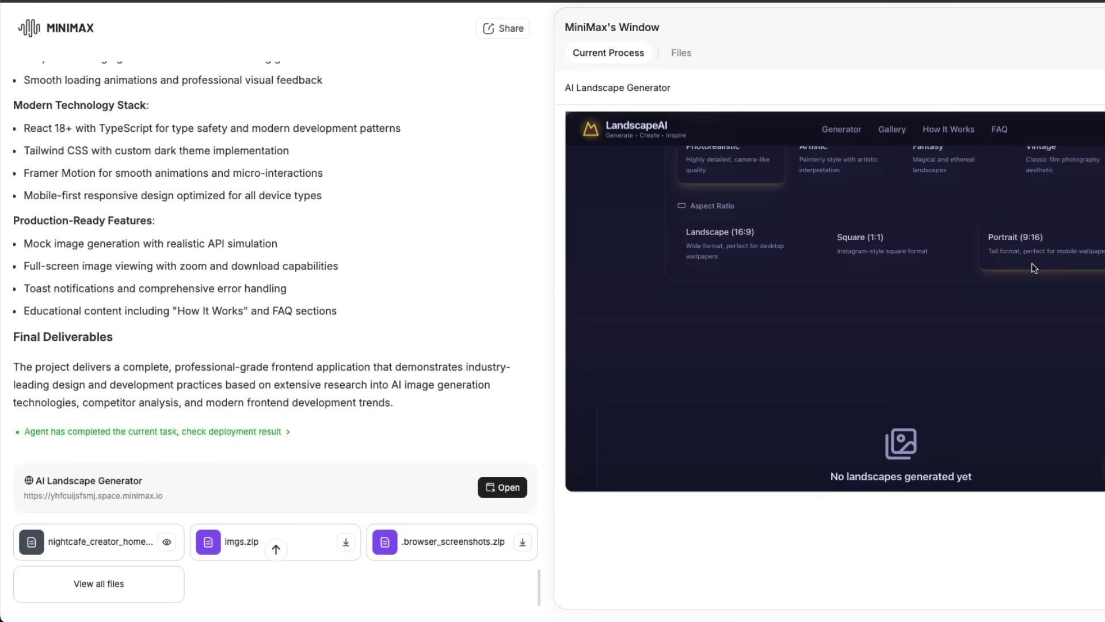
{"action": "scroll", "coordinate": [1035, 268], "scroll_direction": "down", "scroll_amount": 15}
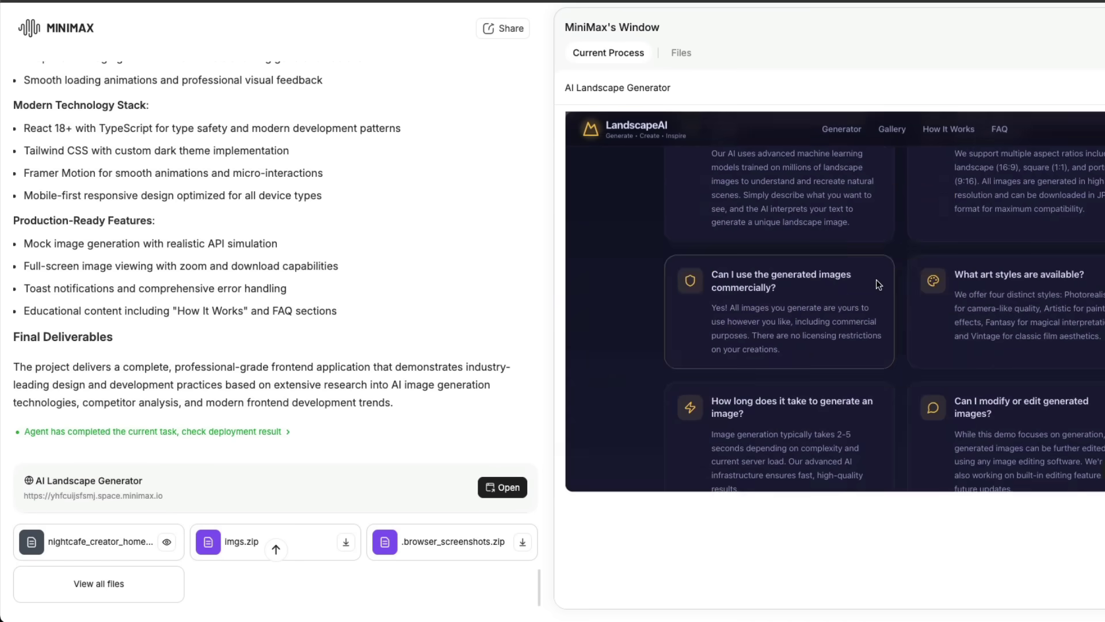
{"action": "scroll", "coordinate": [876, 285], "scroll_direction": "down", "scroll_amount": 5}
{"action": "scroll", "coordinate": [876, 284], "scroll_direction": "up", "scroll_amount": 20}
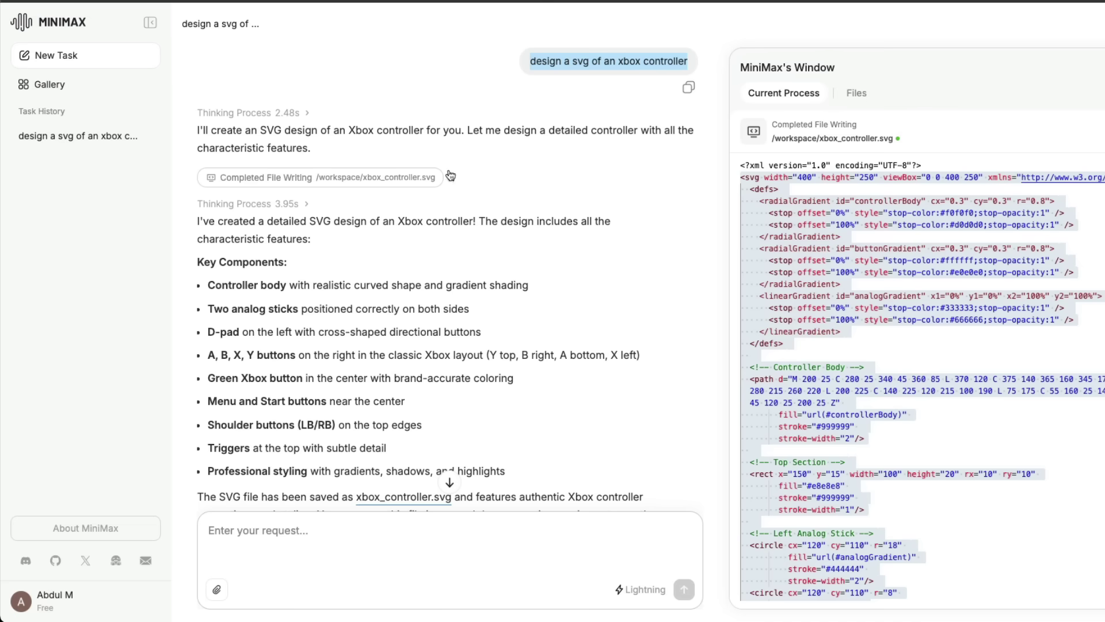
Start a new task from the New Task button in the left sidebar
{"action": "left_click", "coordinate": [71, 64]}
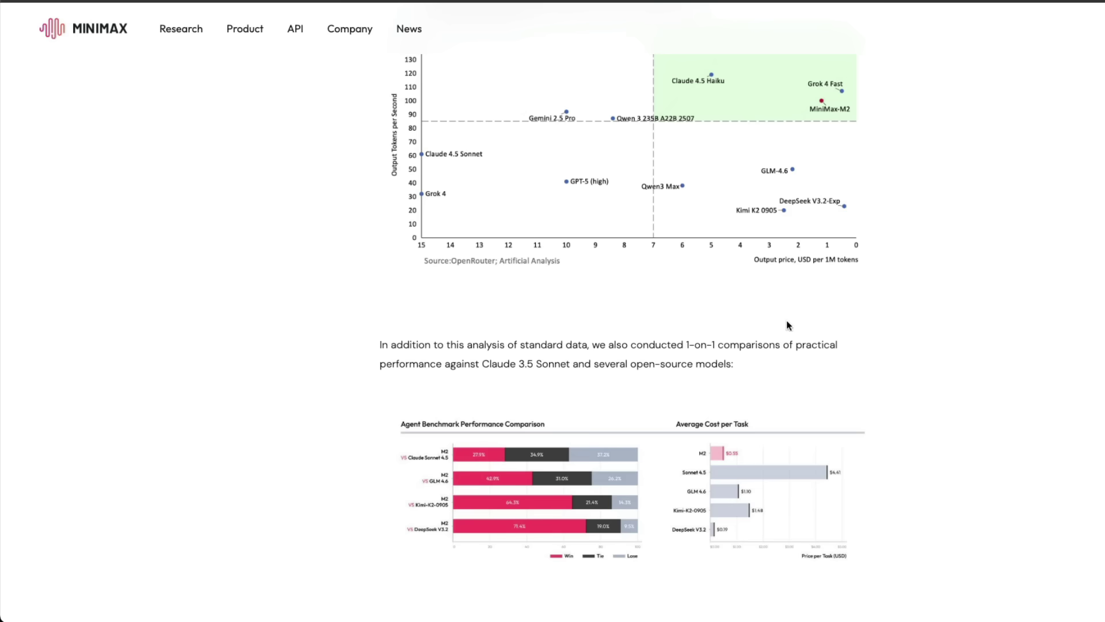
Scroll through the MiniMax M2 blog's agent benchmark and cost-per-task charts
{"action": "scroll", "coordinate": [789, 325], "scroll_direction": "down", "scroll_amount": 2}
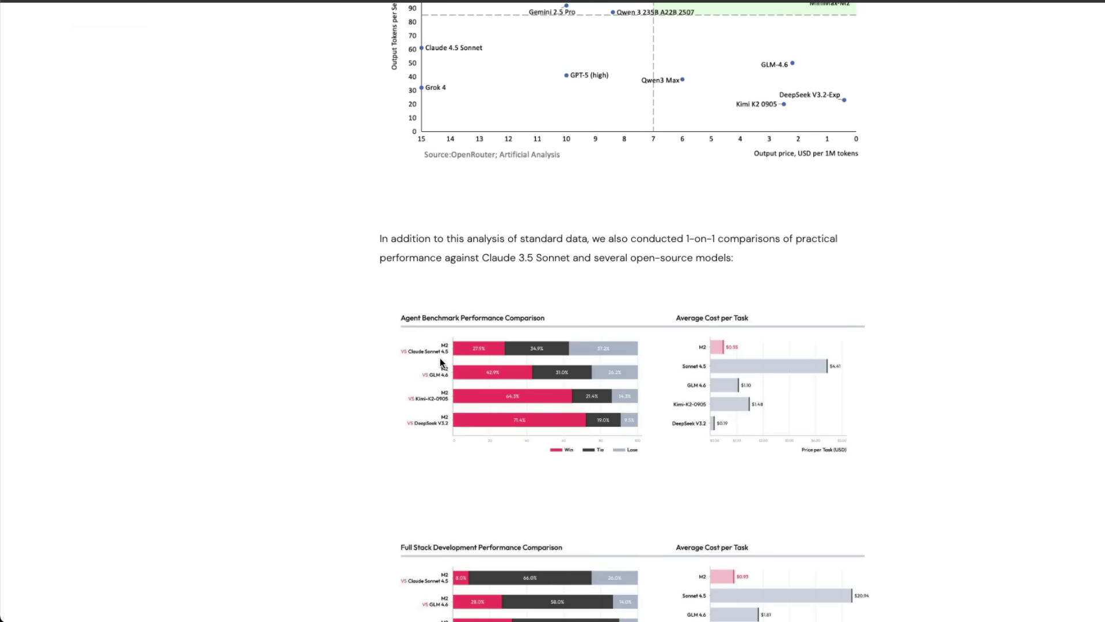
{"action": "scroll", "coordinate": [491, 414], "scroll_direction": "down", "scroll_amount": 3}
{"action": "scroll", "coordinate": [489, 413], "scroll_direction": "up", "scroll_amount": 15}
{"action": "scroll", "coordinate": [489, 413], "scroll_direction": "down", "scroll_amount": 20}
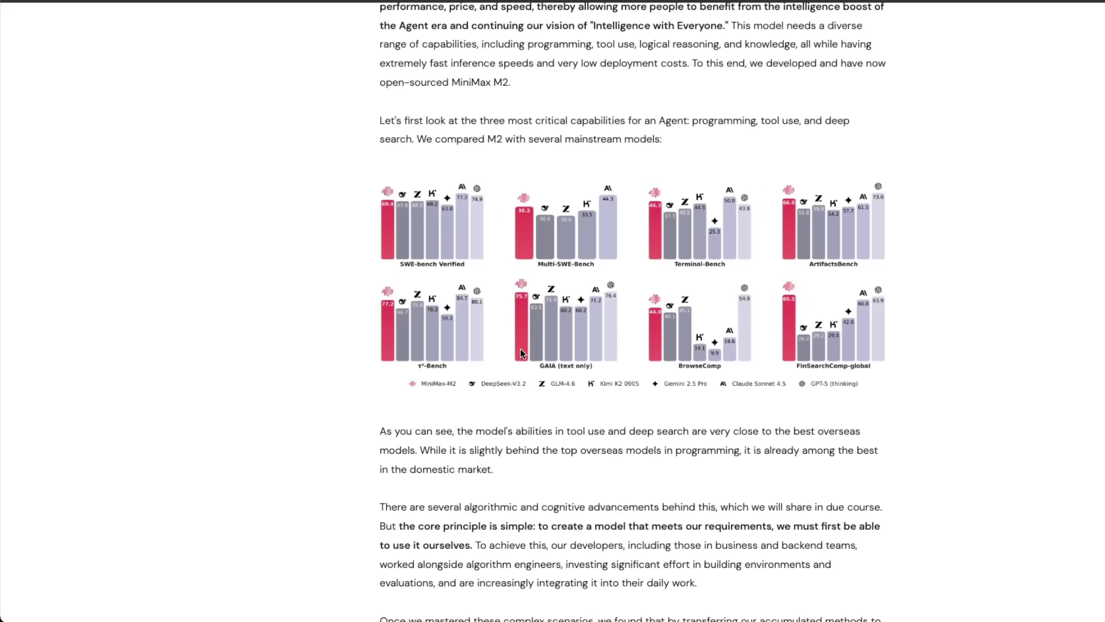
{"action": "scroll", "coordinate": [518, 357], "scroll_direction": "down", "scroll_amount": 4}
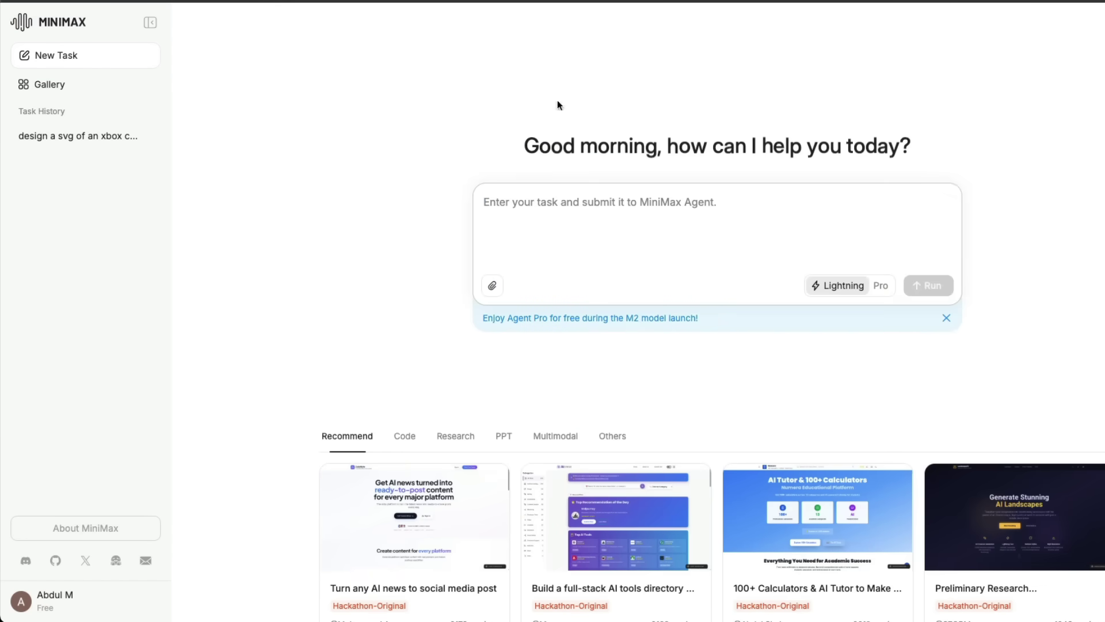
{"action": "left_click", "coordinate": [878, 288]}
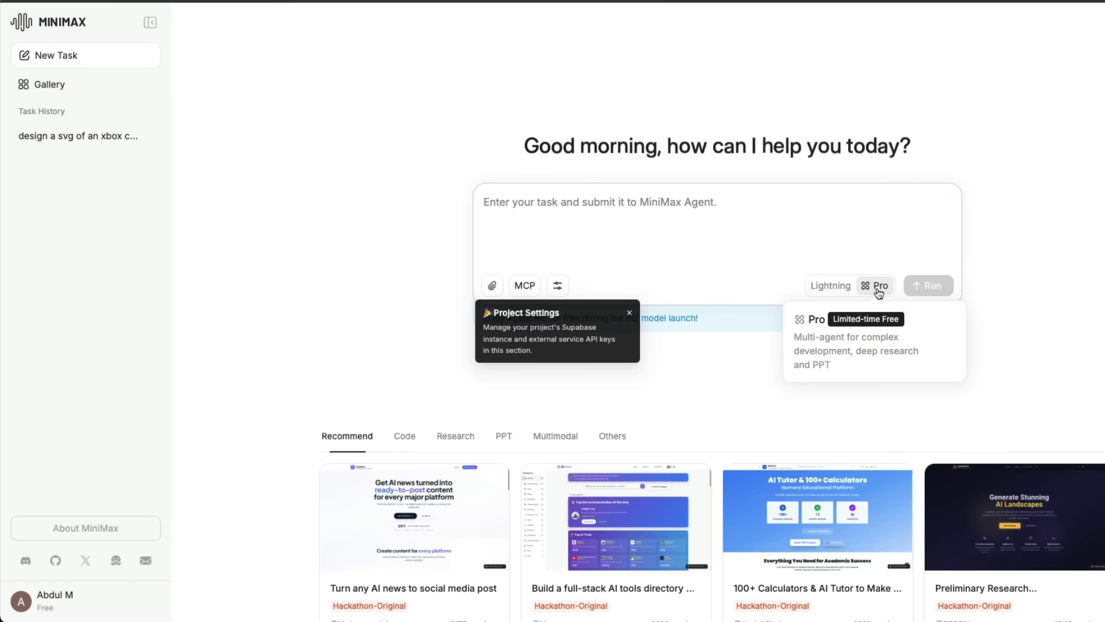
{"action": "left_click", "coordinate": [841, 287]}
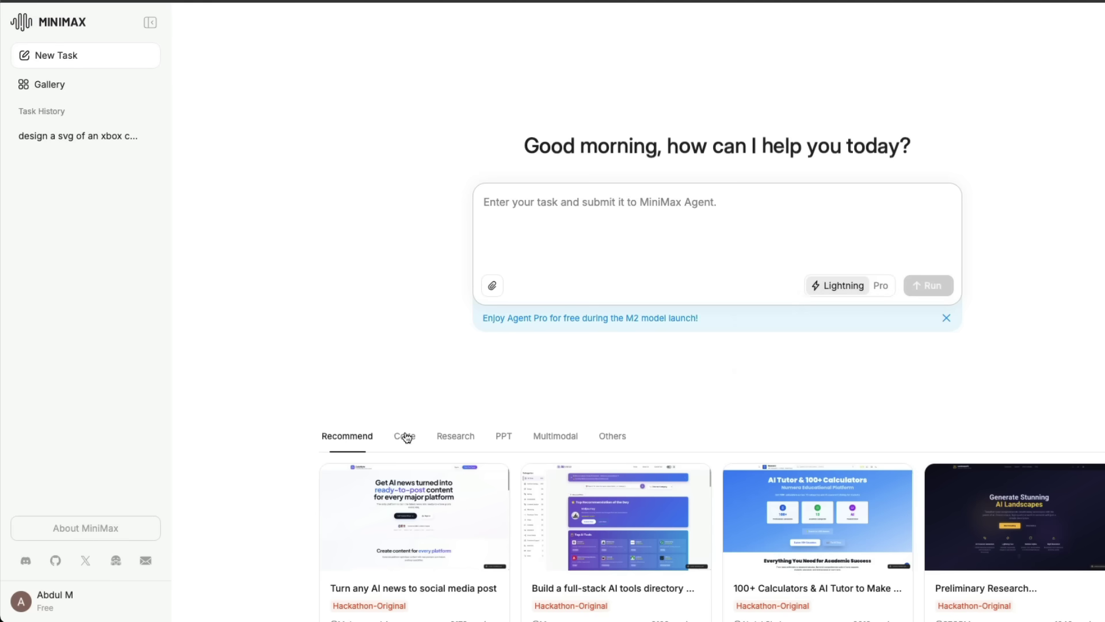
{"action": "left_click", "coordinate": [456, 437]}
{"action": "left_click", "coordinate": [504, 437]}
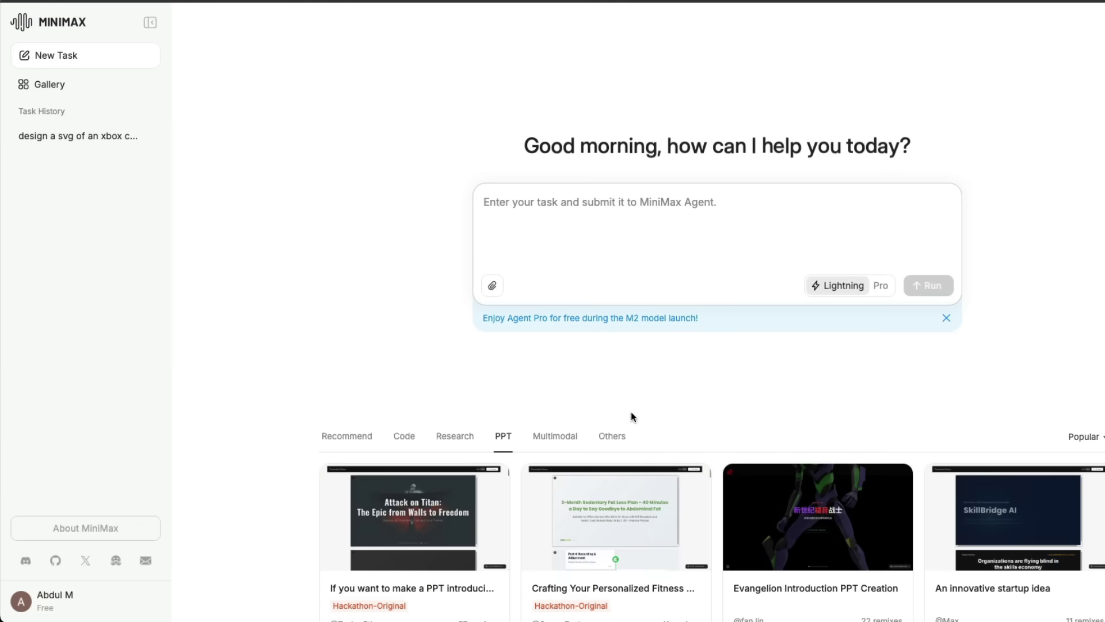
{"action": "scroll", "coordinate": [648, 414], "scroll_direction": "down", "scroll_amount": 1}
{"action": "left_click", "coordinate": [575, 391]}
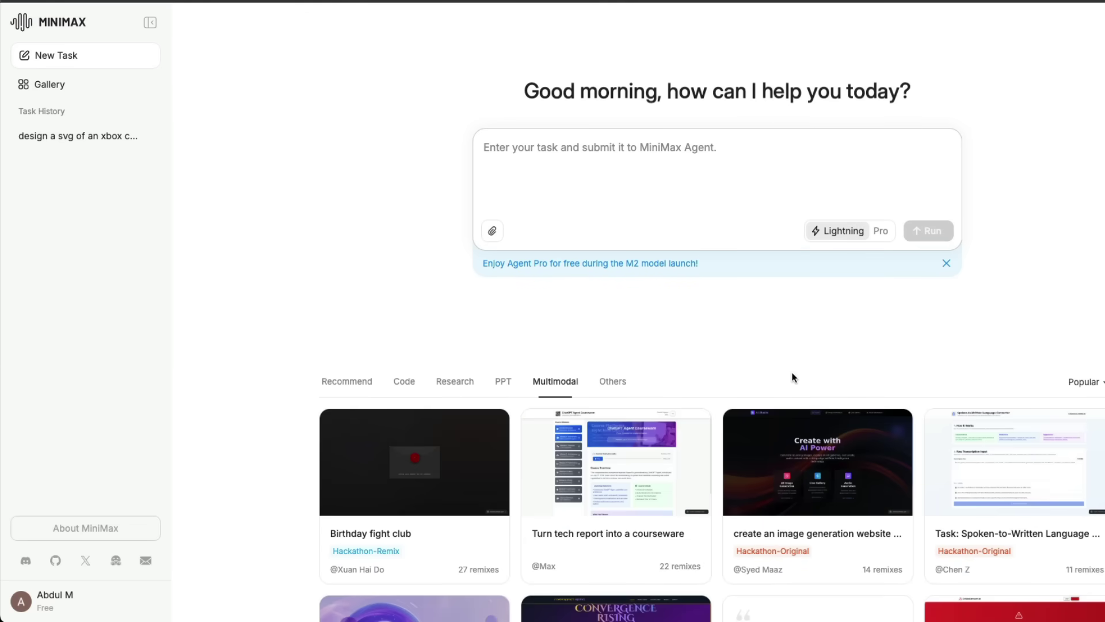
{"action": "scroll", "coordinate": [792, 378], "scroll_direction": "down", "scroll_amount": 1}
{"action": "mouse_move", "coordinate": [397, 428]}
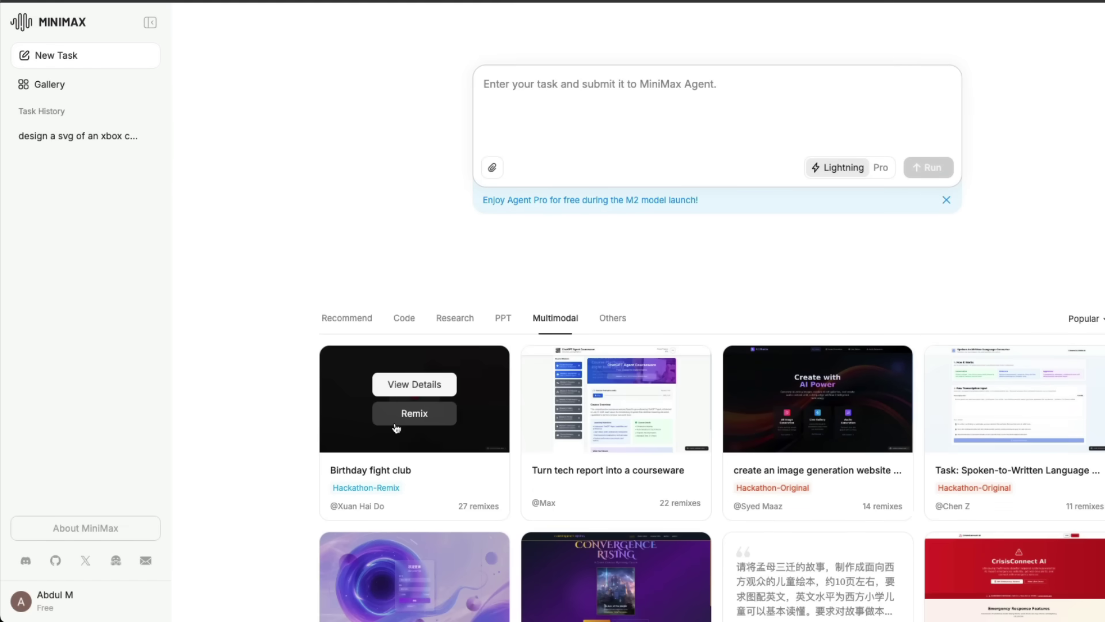
{"action": "left_click", "coordinate": [353, 320]}
{"action": "scroll", "coordinate": [354, 321], "scroll_direction": "up", "scroll_amount": 2}
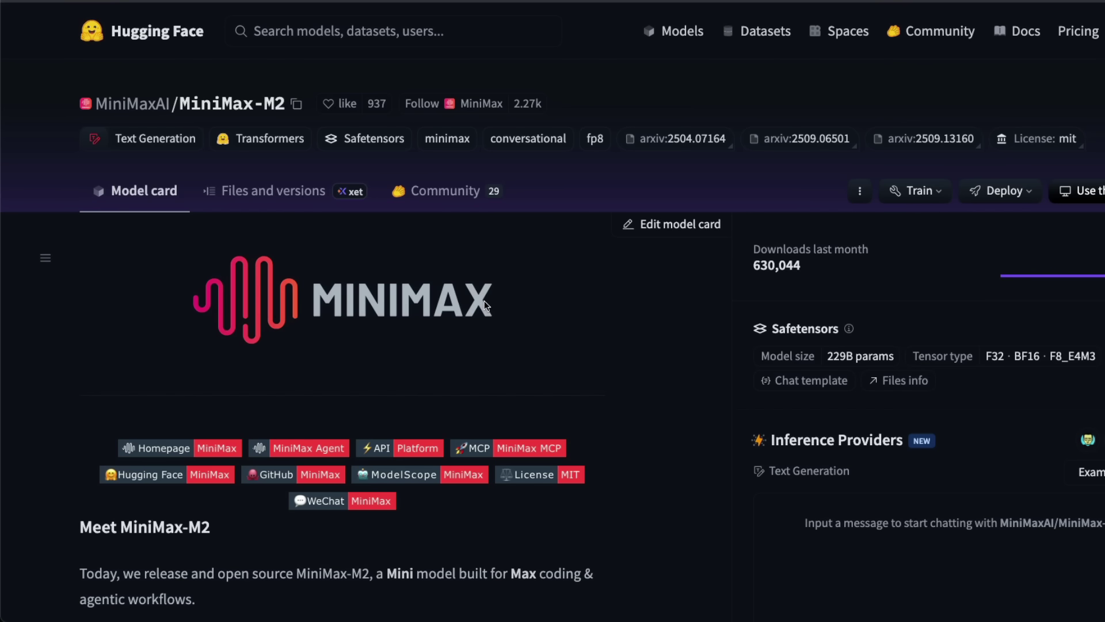
Scroll down the MiniMax-M2 model card to the benchmark charts and Highlights, then back to the top
{"action": "scroll", "coordinate": [485, 302], "scroll_direction": "down", "scroll_amount": 10}
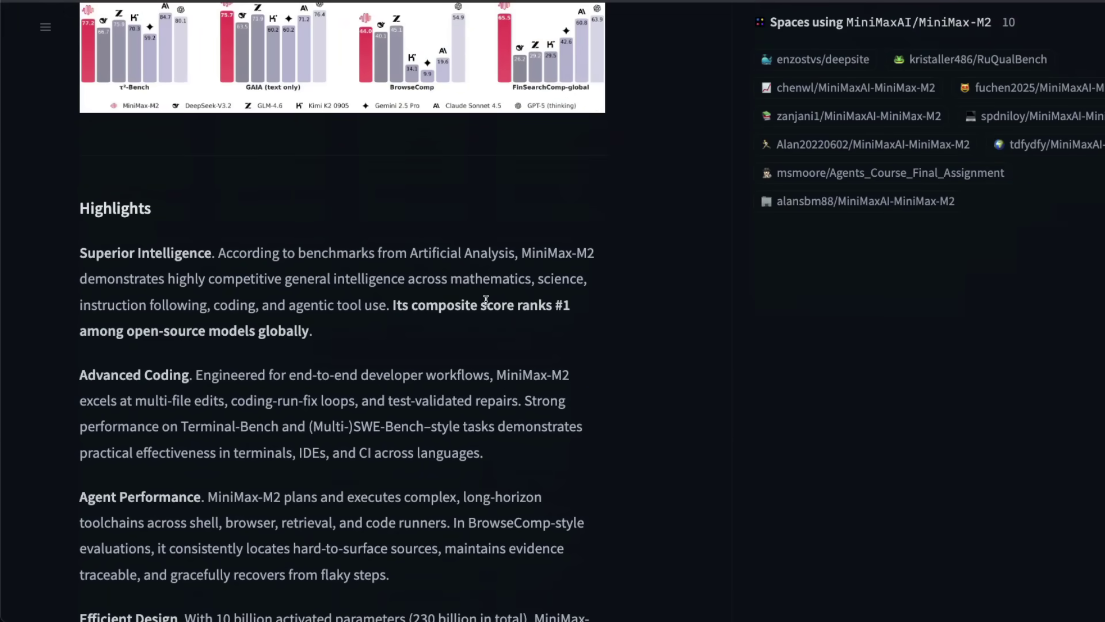
{"action": "scroll", "coordinate": [485, 301], "scroll_direction": "up", "scroll_amount": 4}
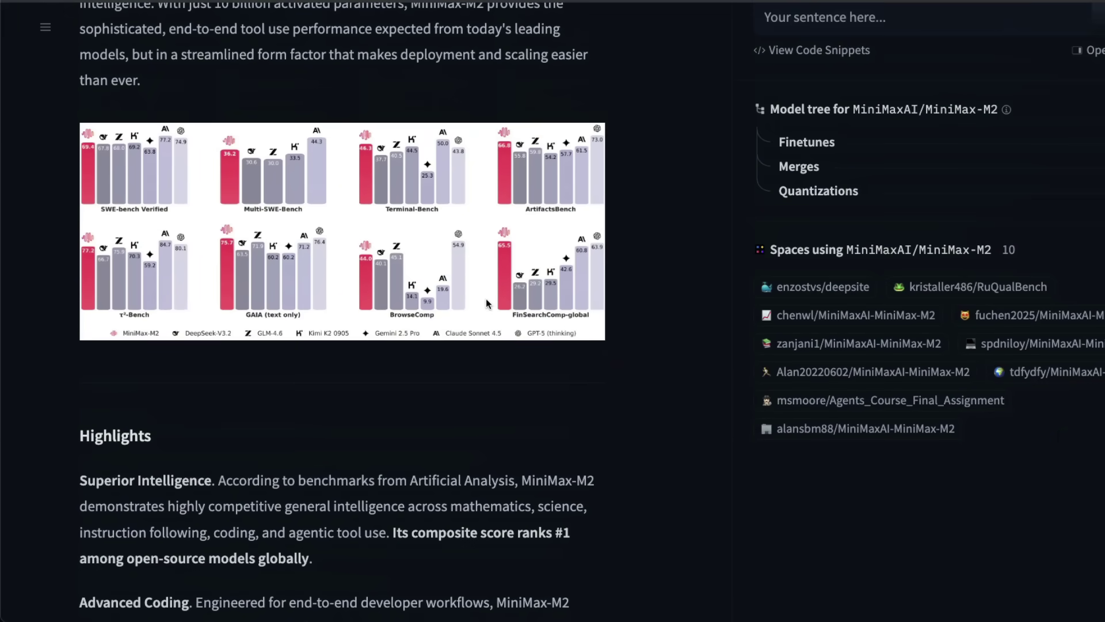
{"action": "scroll", "coordinate": [490, 302], "scroll_direction": "up", "scroll_amount": 7}
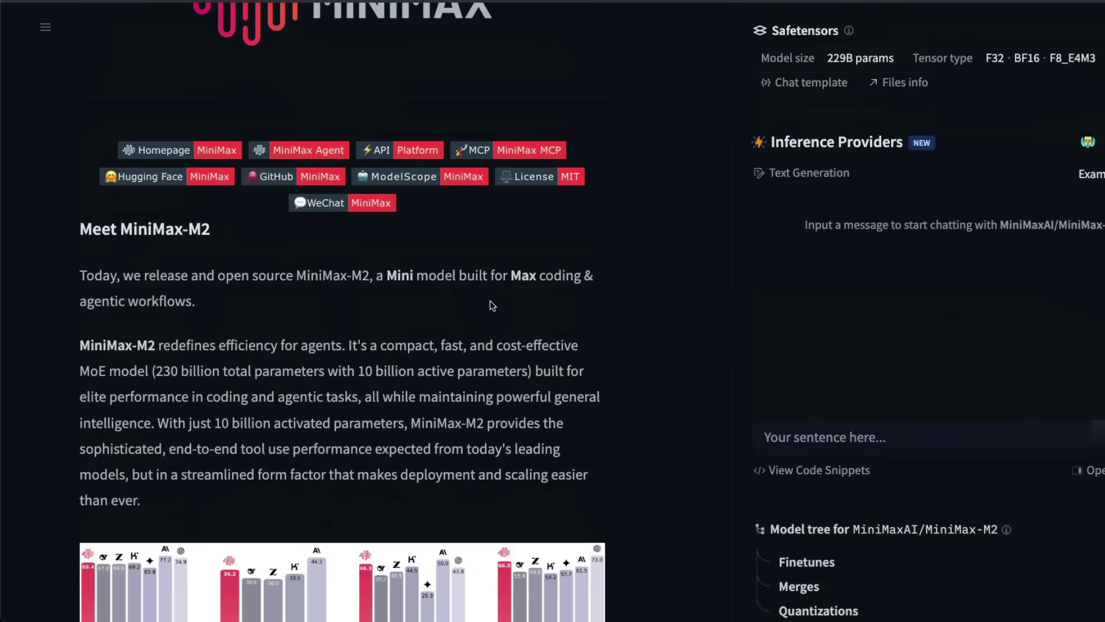
{"action": "scroll", "coordinate": [490, 301], "scroll_direction": "up", "scroll_amount": 5}
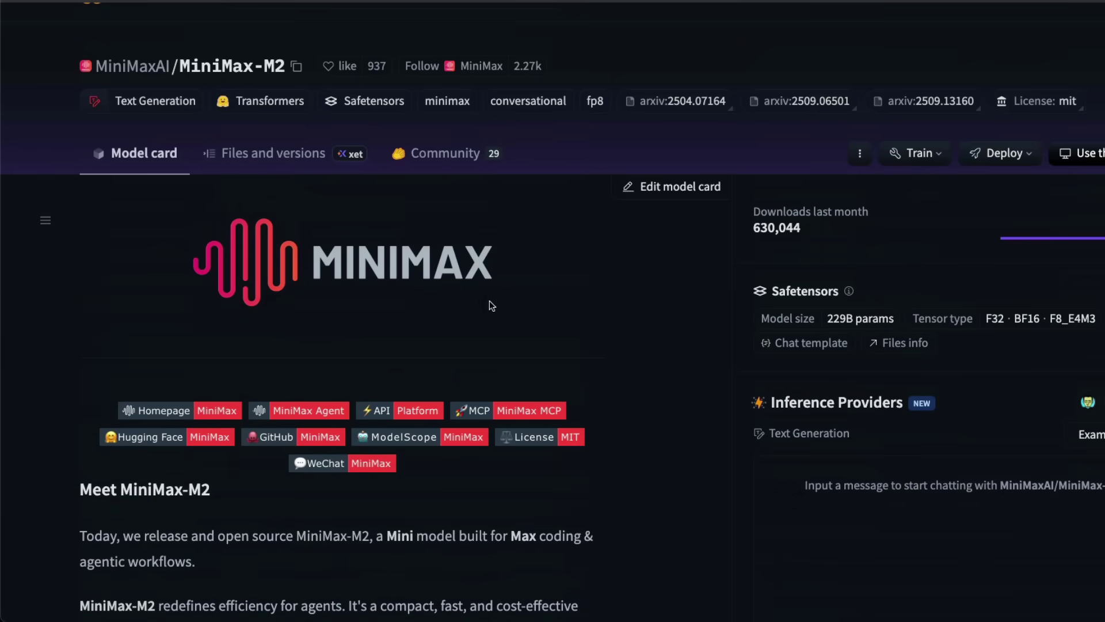